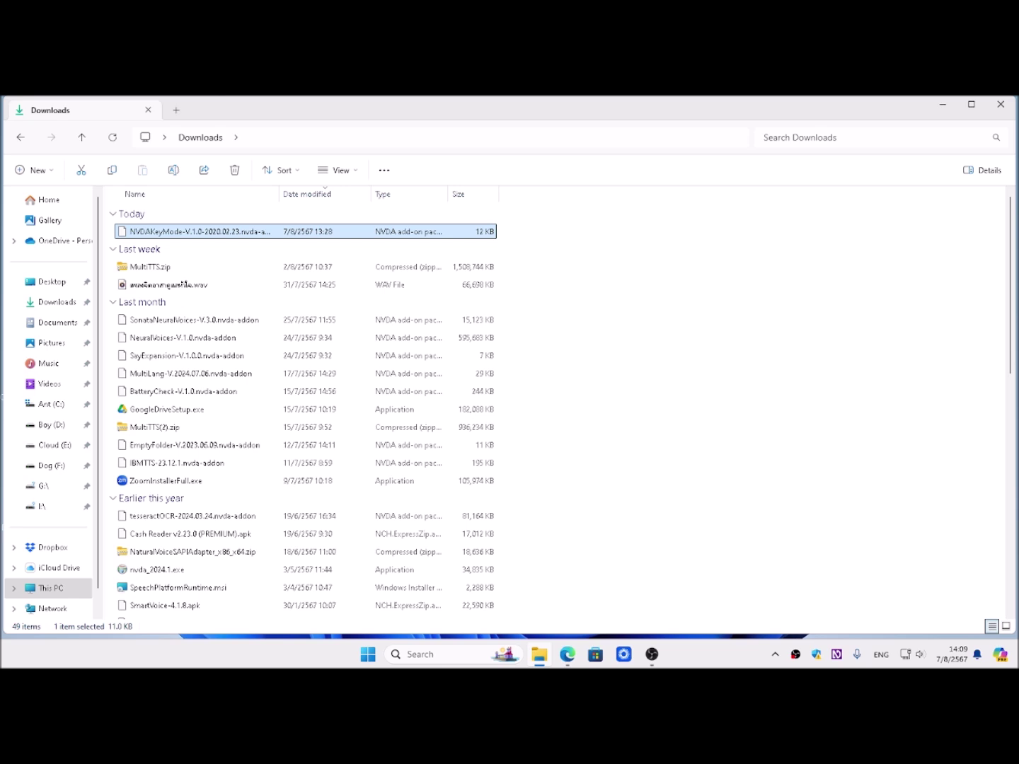
- Install the NVDAKeyMode-V.1.0-2020.02.23 add-on from the Downloads folder and restart NVDA to apply it
key("Return")
key("Tab")
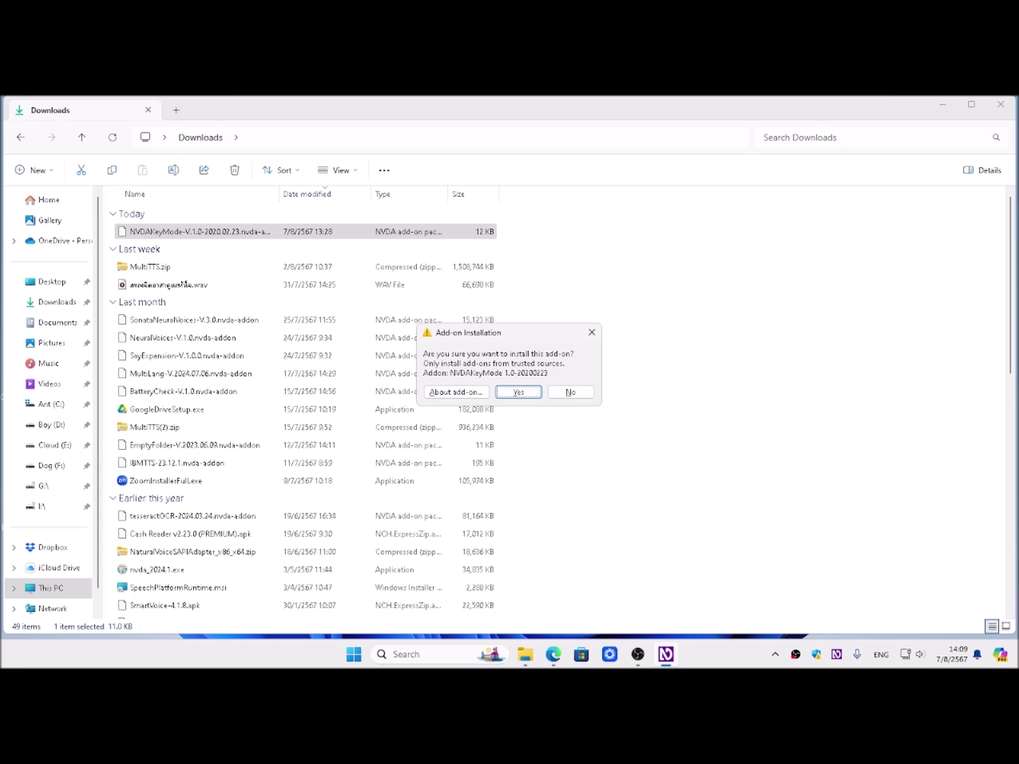
key("Return")
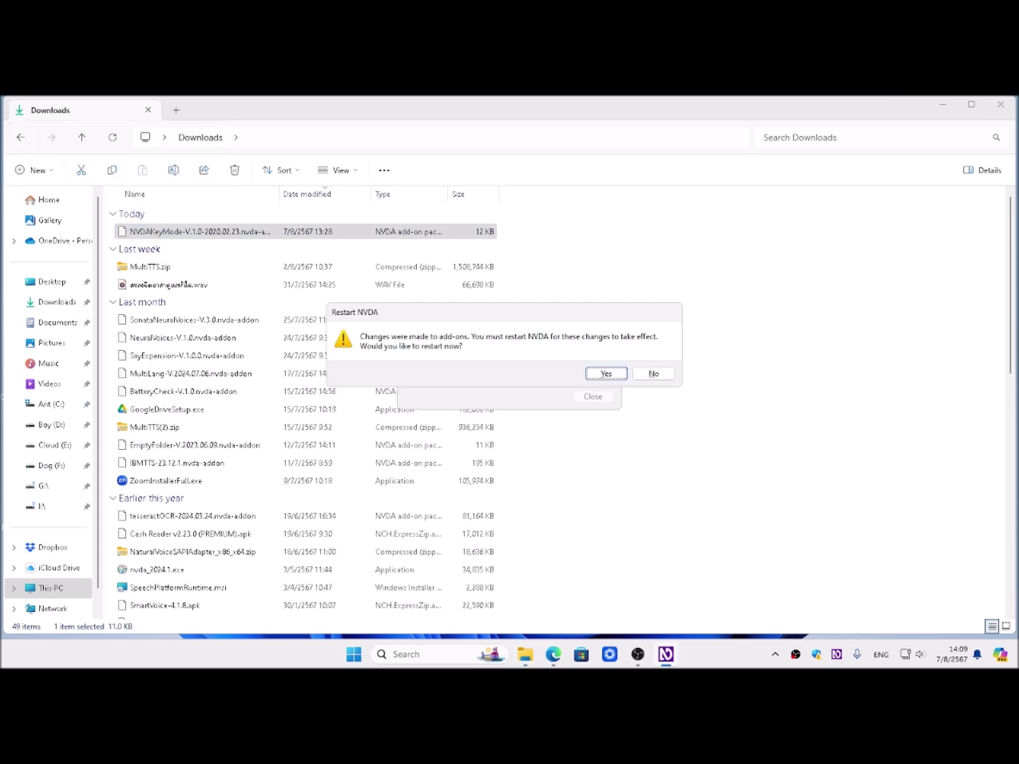
key("Return")
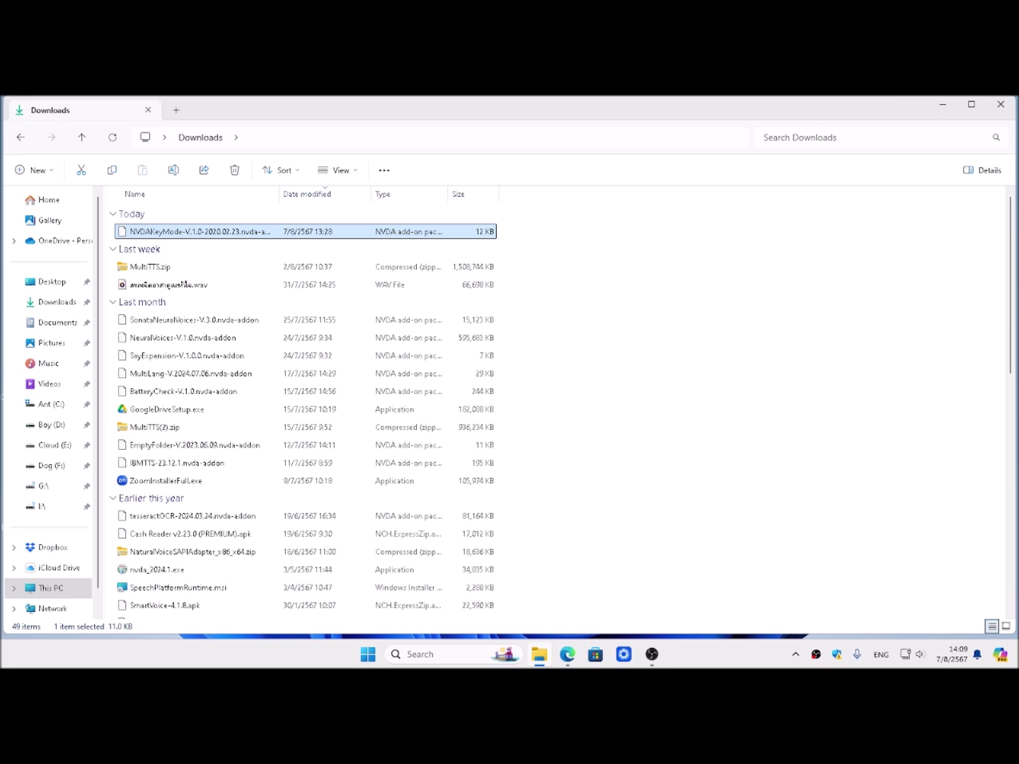
- Show the desktop and open NVDA's Input Gestures dialog from its preferences
key("super+d")
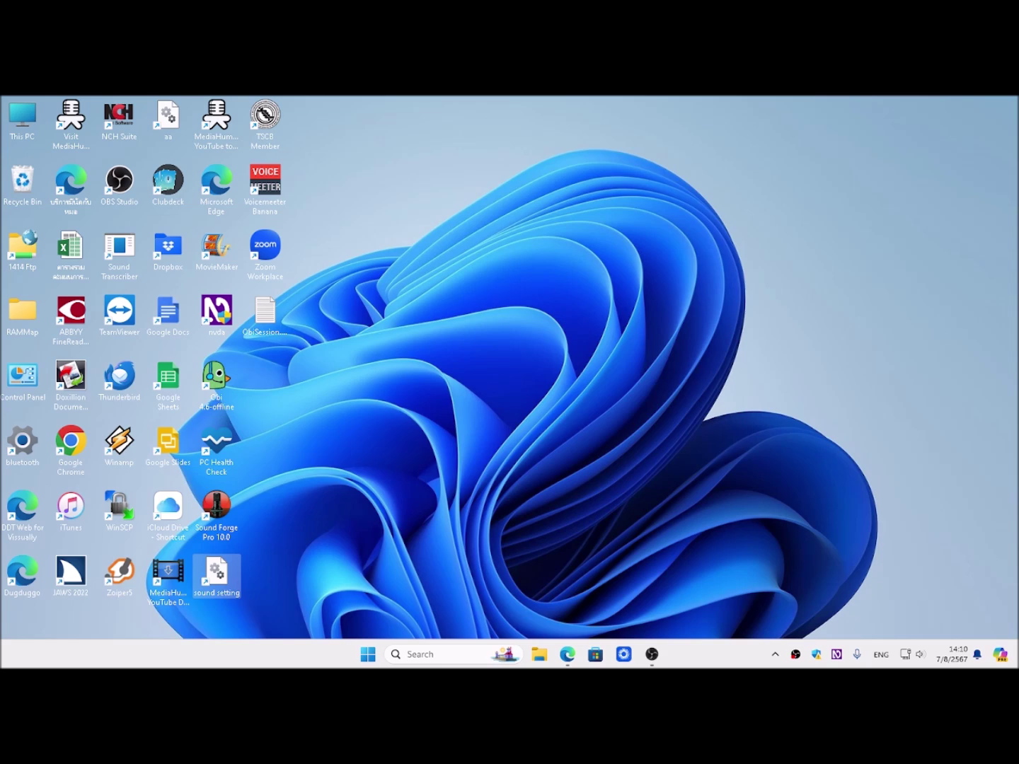
key("Insert+n")
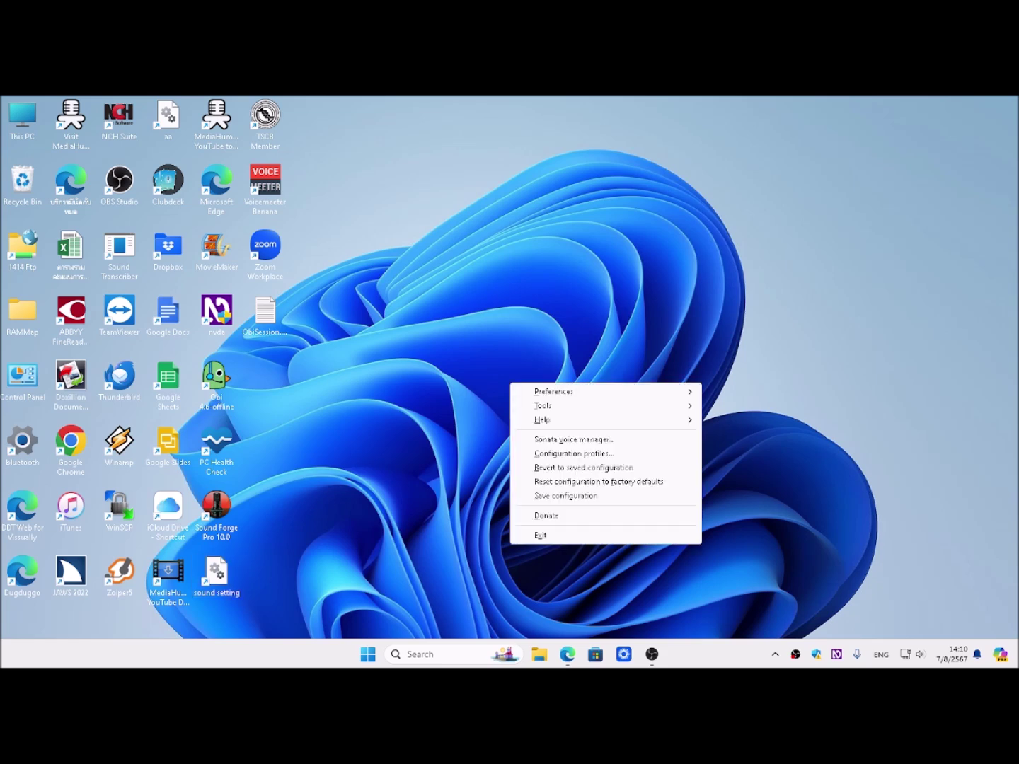
key("Down")
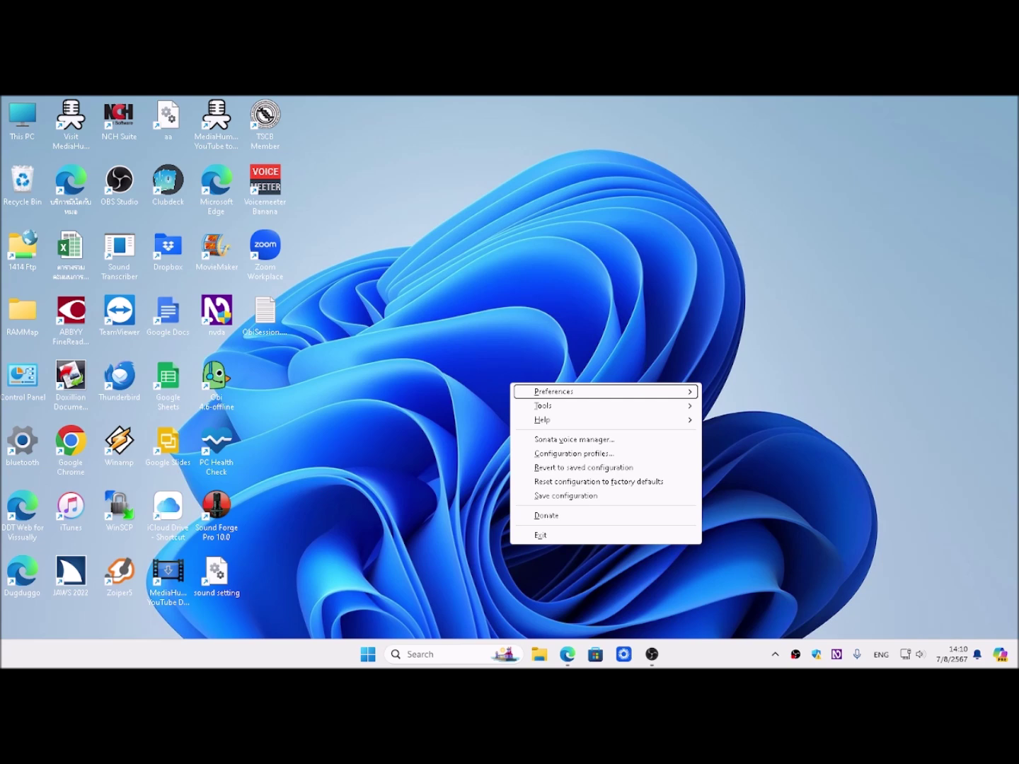
key("Right")
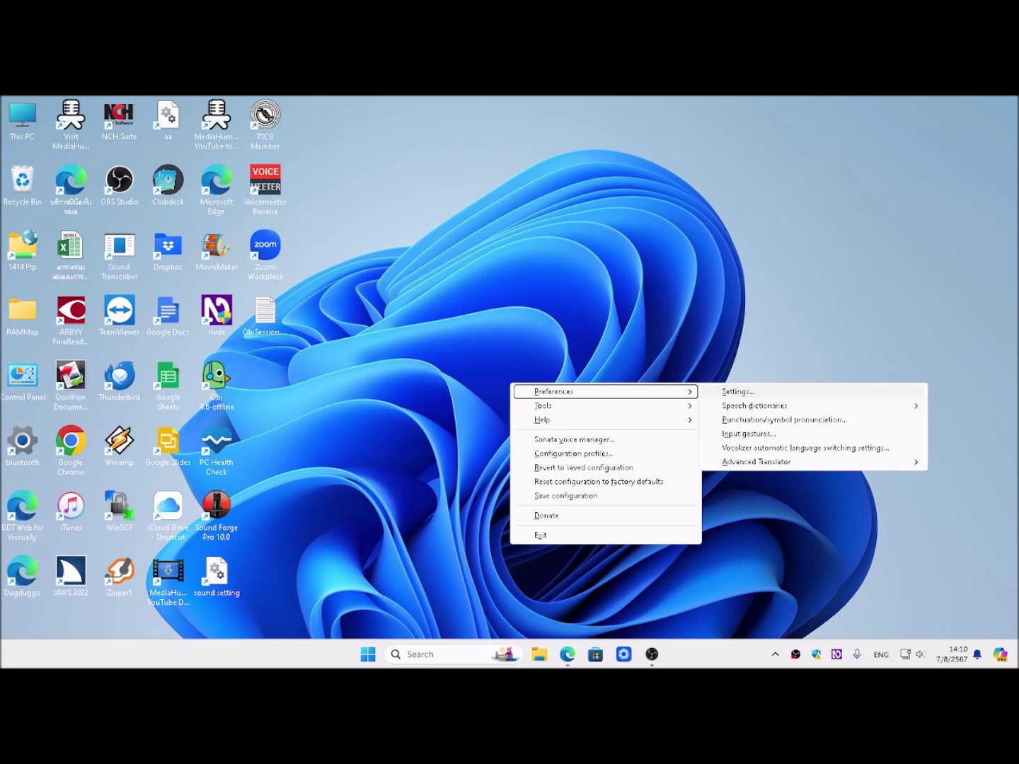
key("Down")
key("Down")
key("Down")
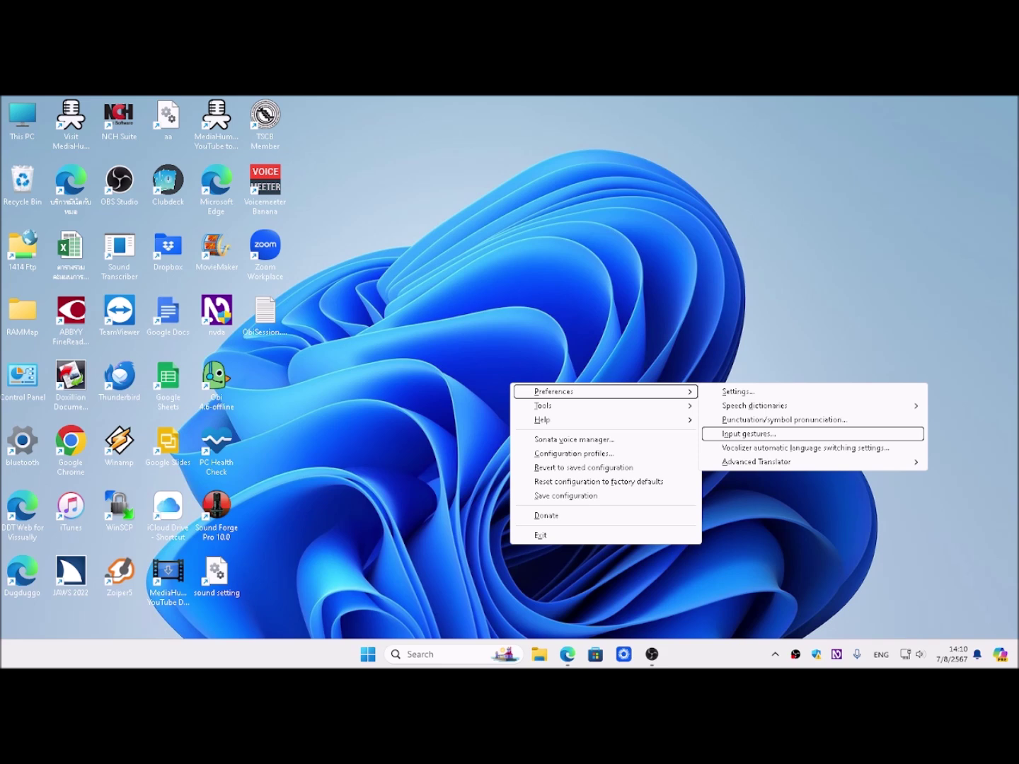
key("Return")
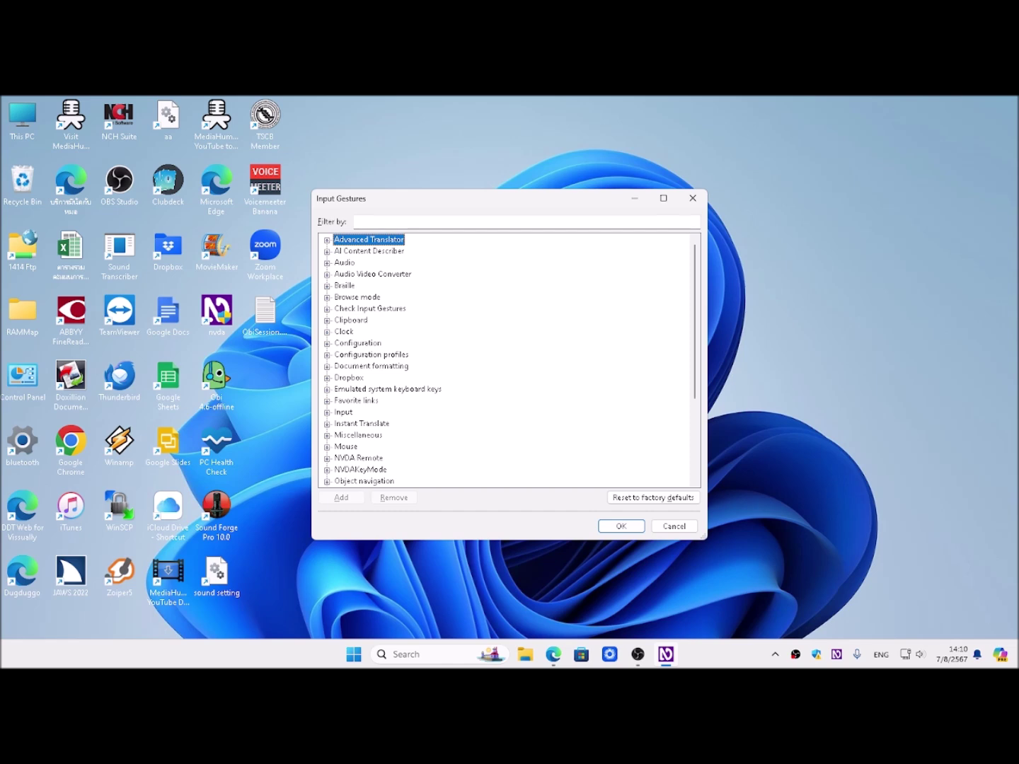
- Expand the NVDAKeyMode category and select "Use this key/key combination as delayed NVDA key"
key("n")
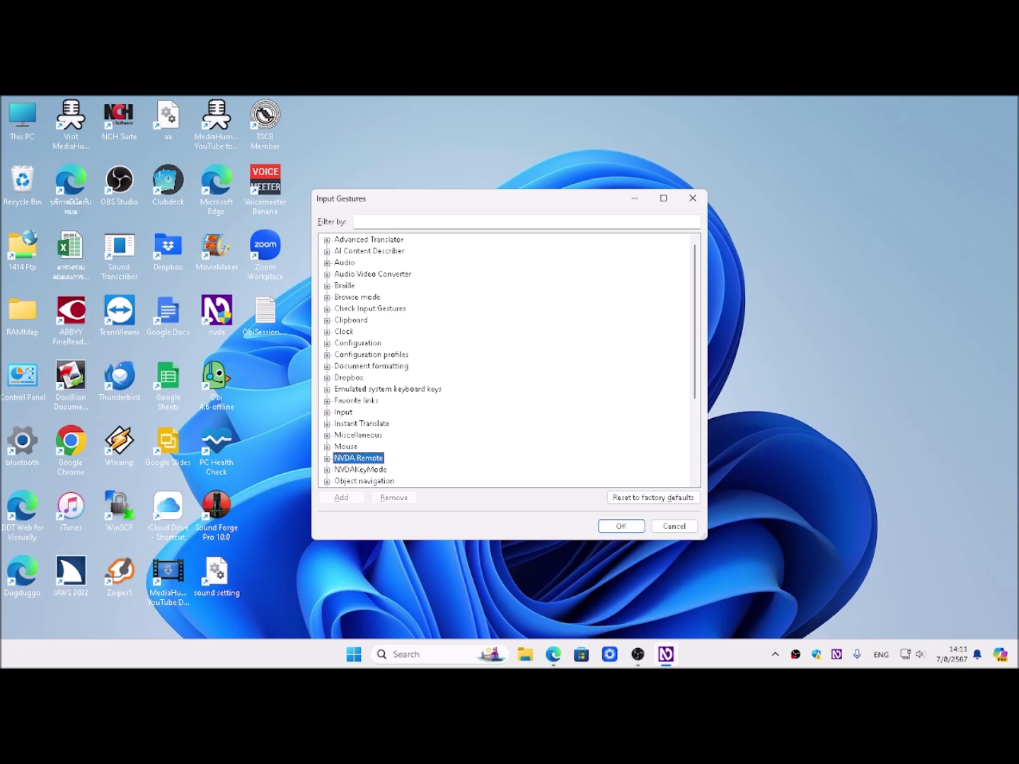
key("Down")
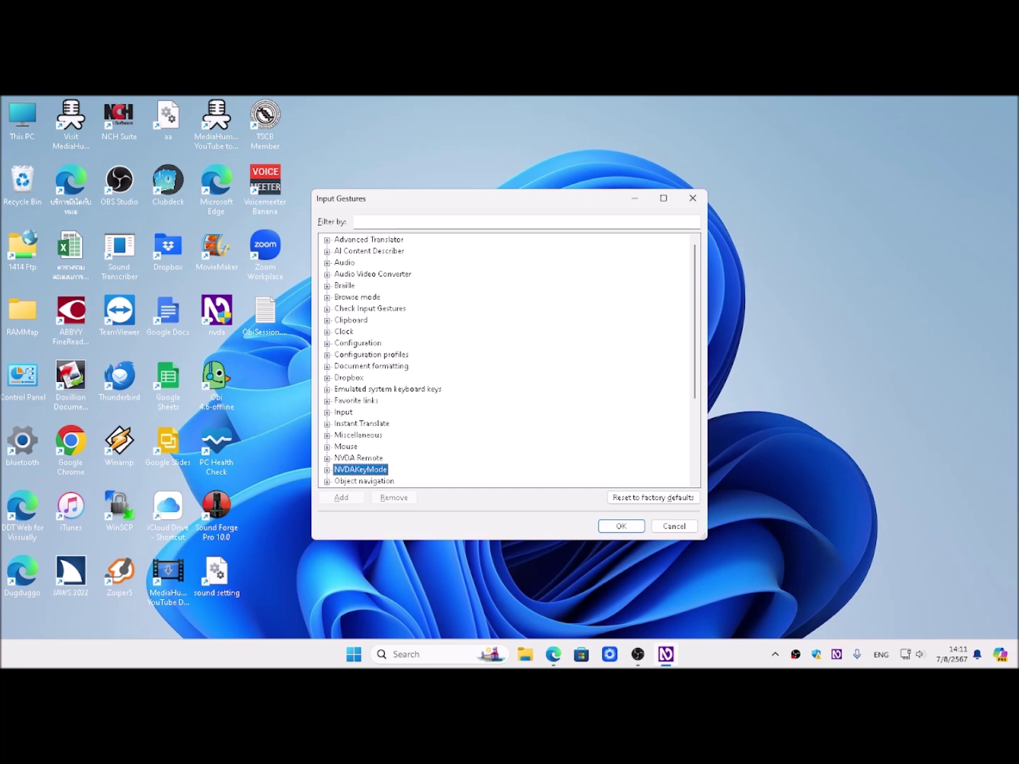
key("Right")
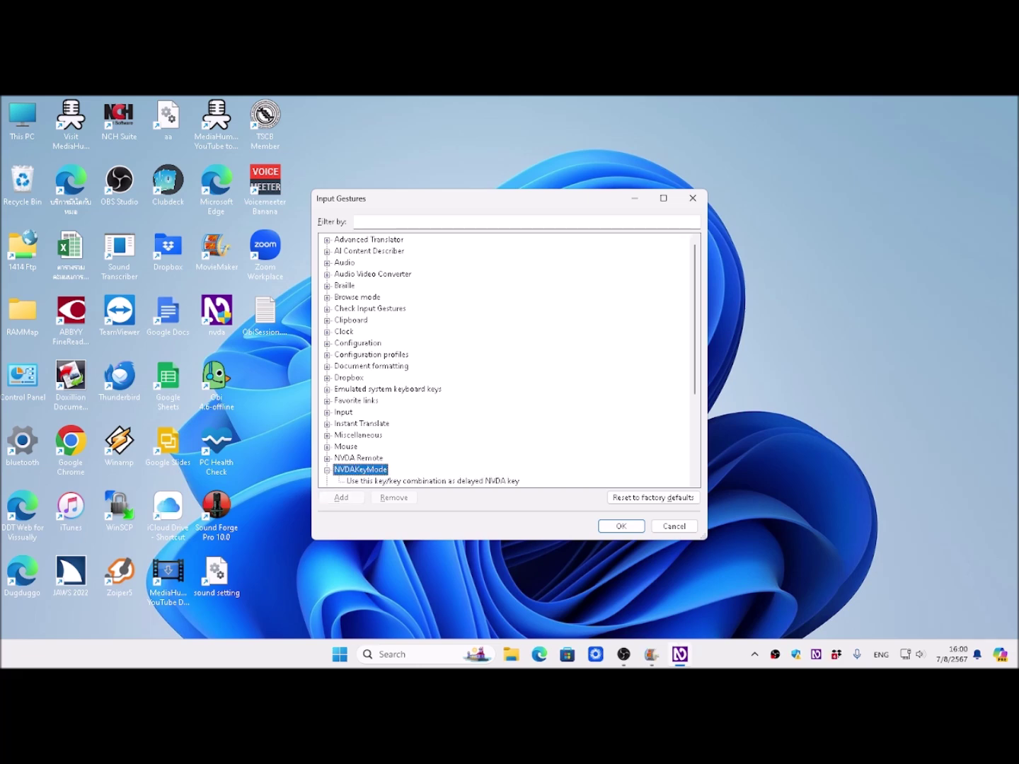
left_click(432, 480)
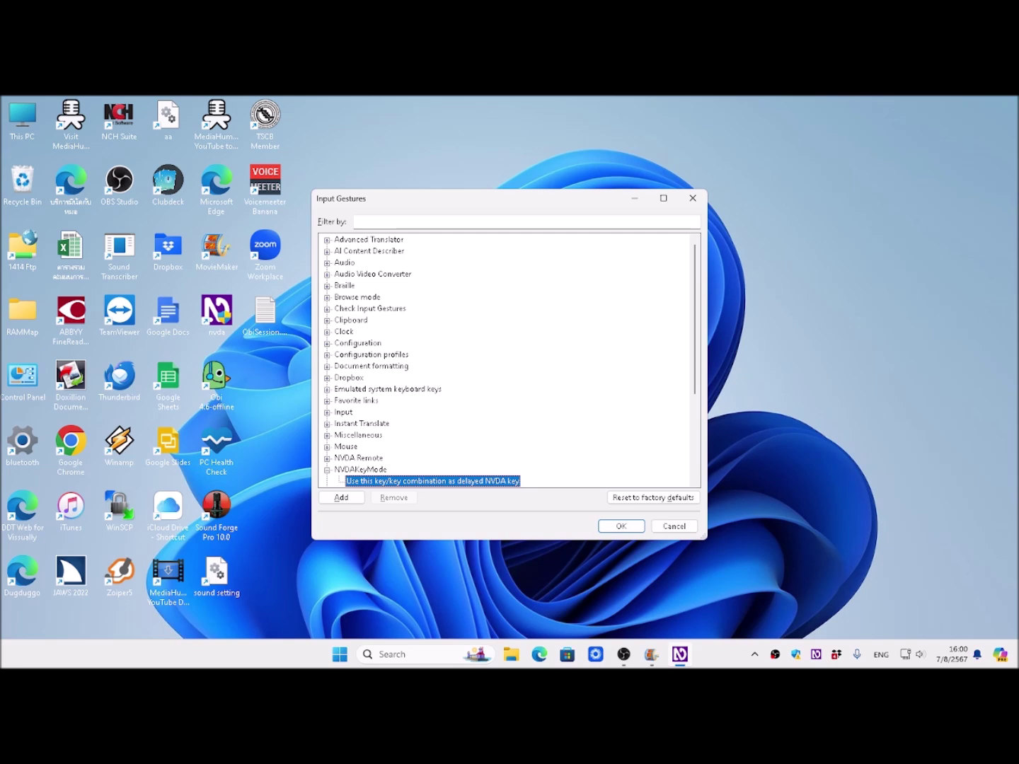
- Add the gesture "insert (desktop keyboard)" to the delayed NVDA key command and save the input gestures
key("Tab")
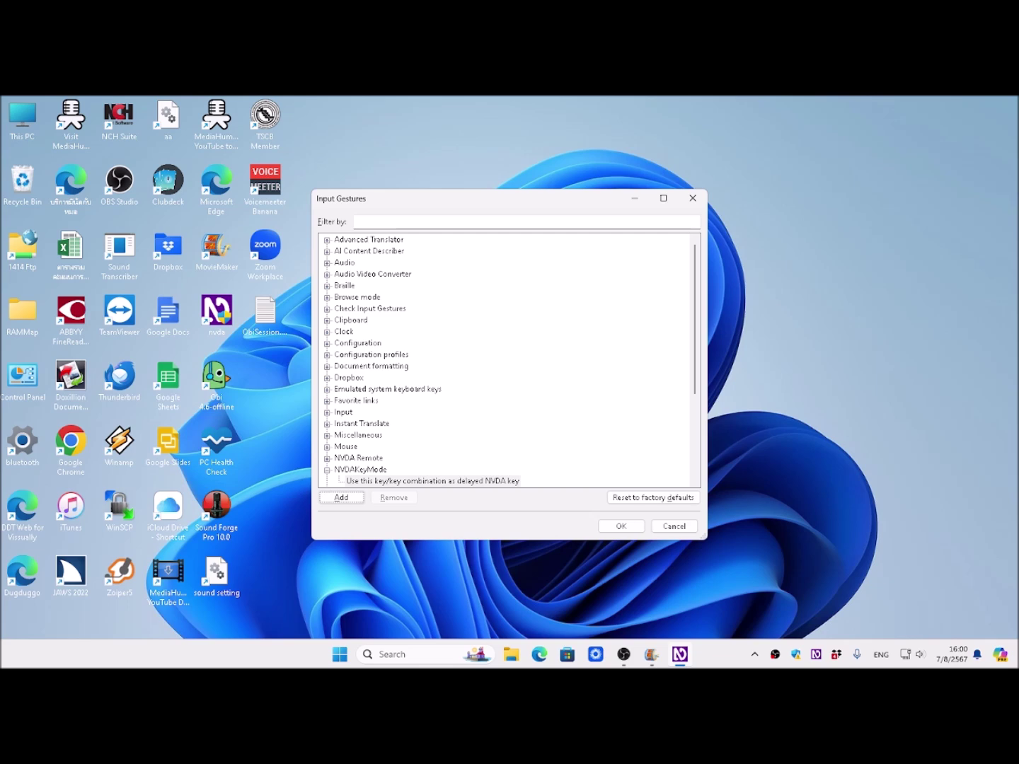
key("space")
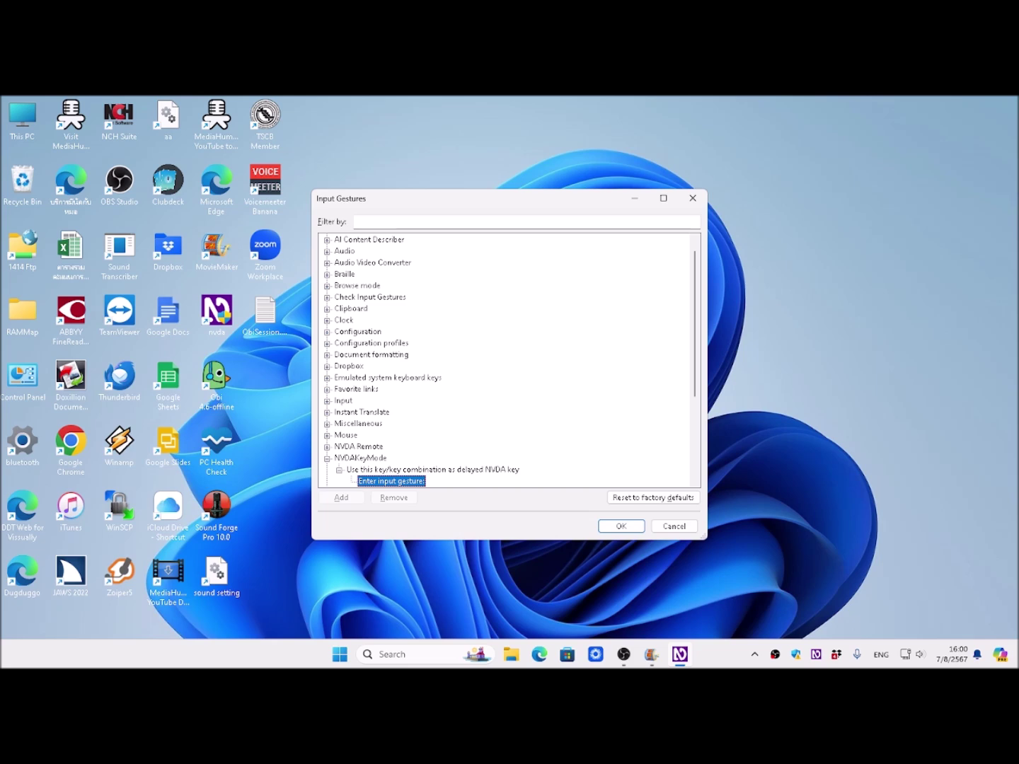
key("Insert")
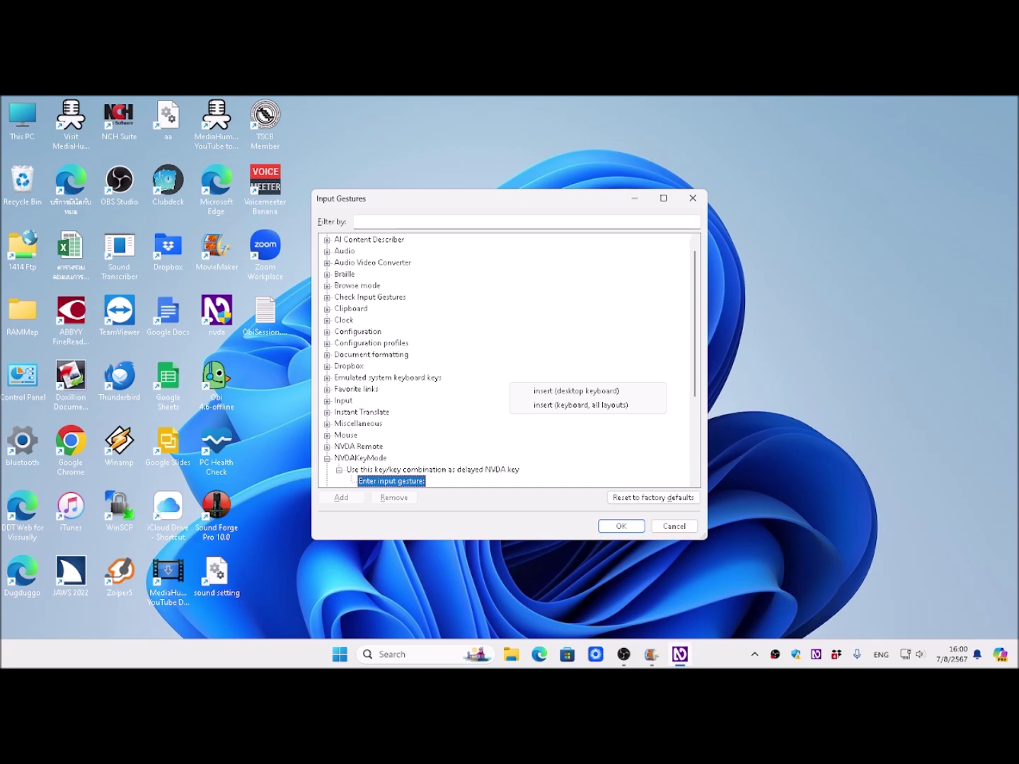
key("Return")
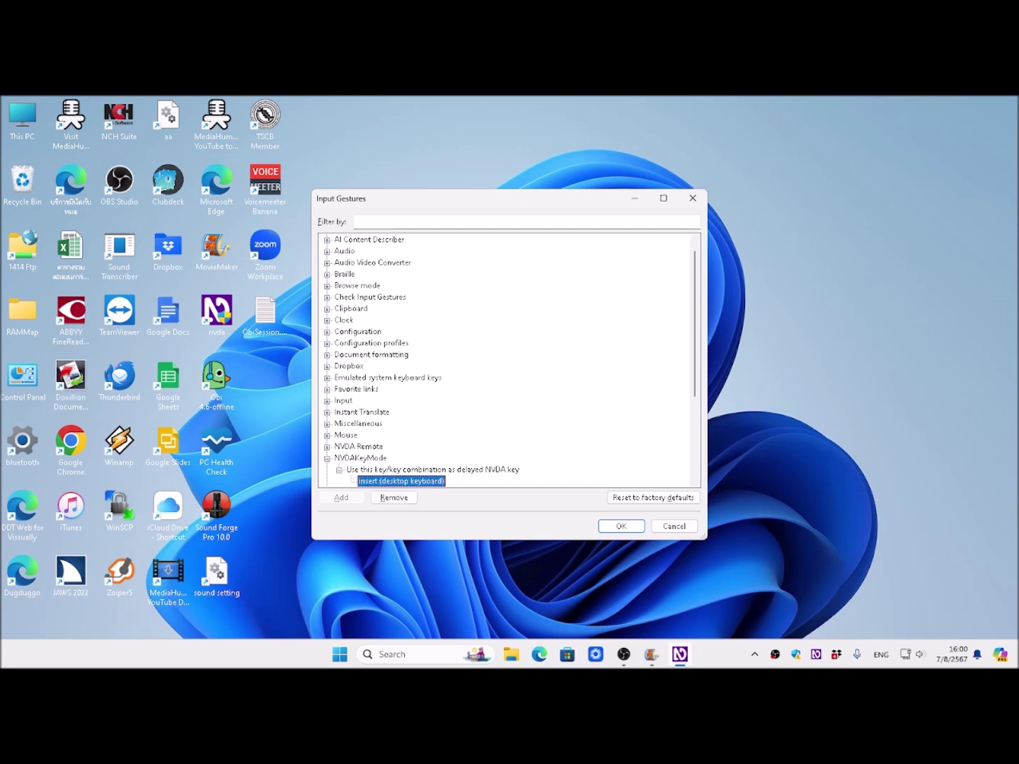
key("Tab")
key("Tab")
key("Tab")
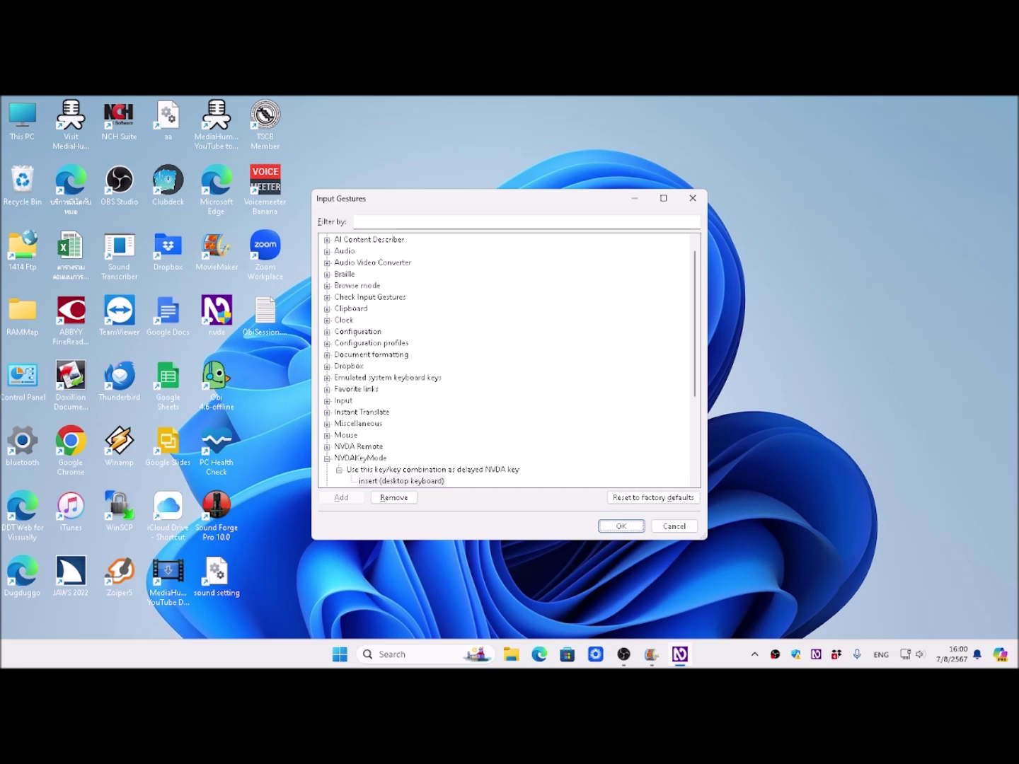
key("Return")
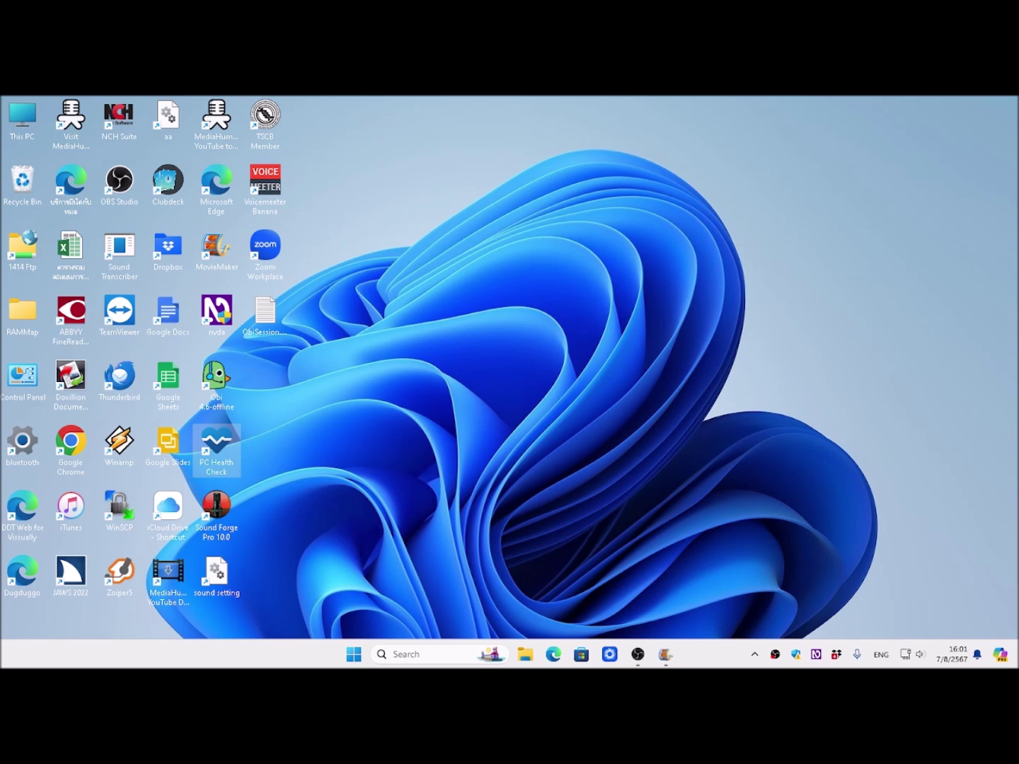
- Test the delayed NVDA key by opening and closing the NVDA menu twice
key("Insert+n")
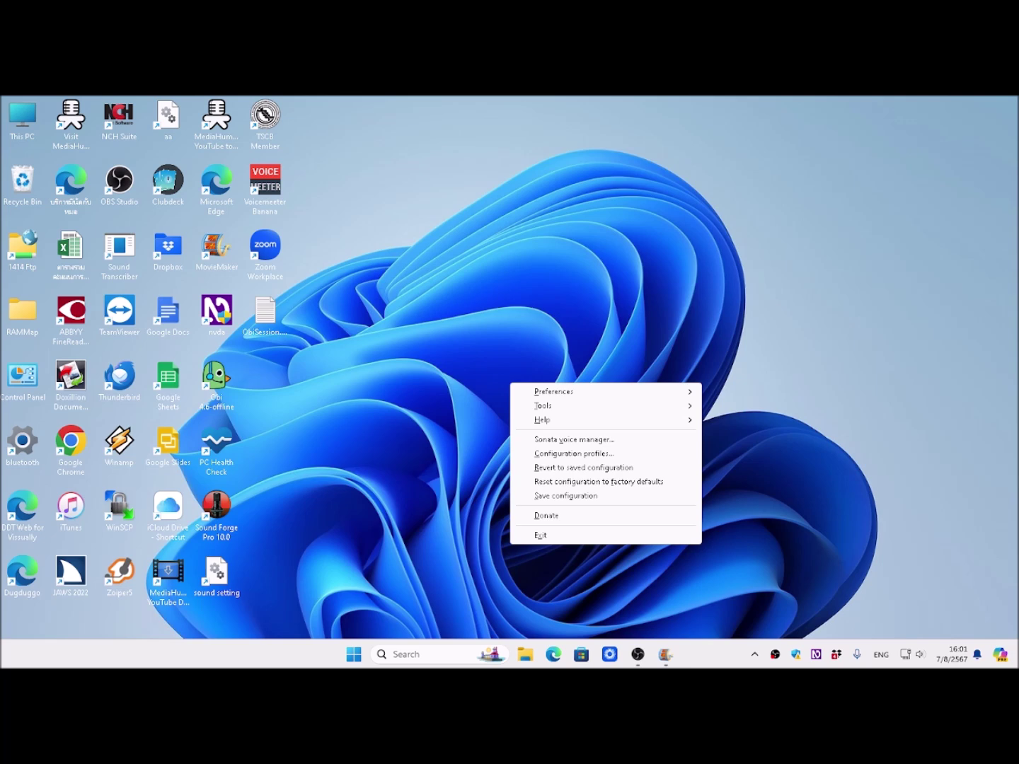
key("Escape")
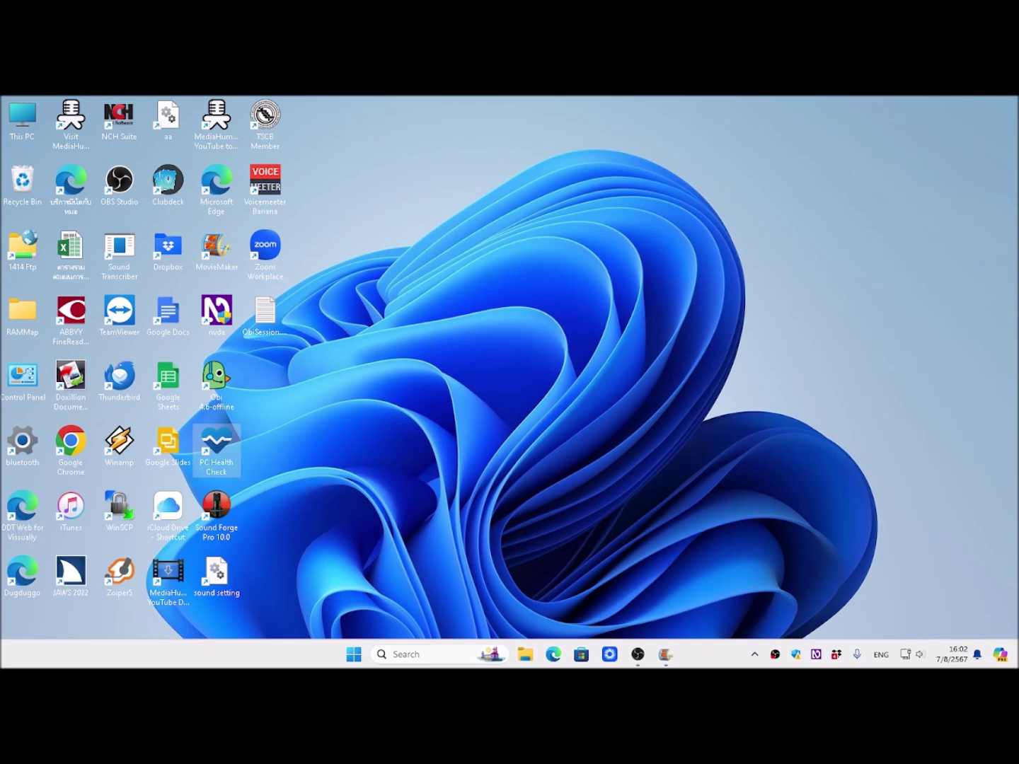
key("Insert+n")
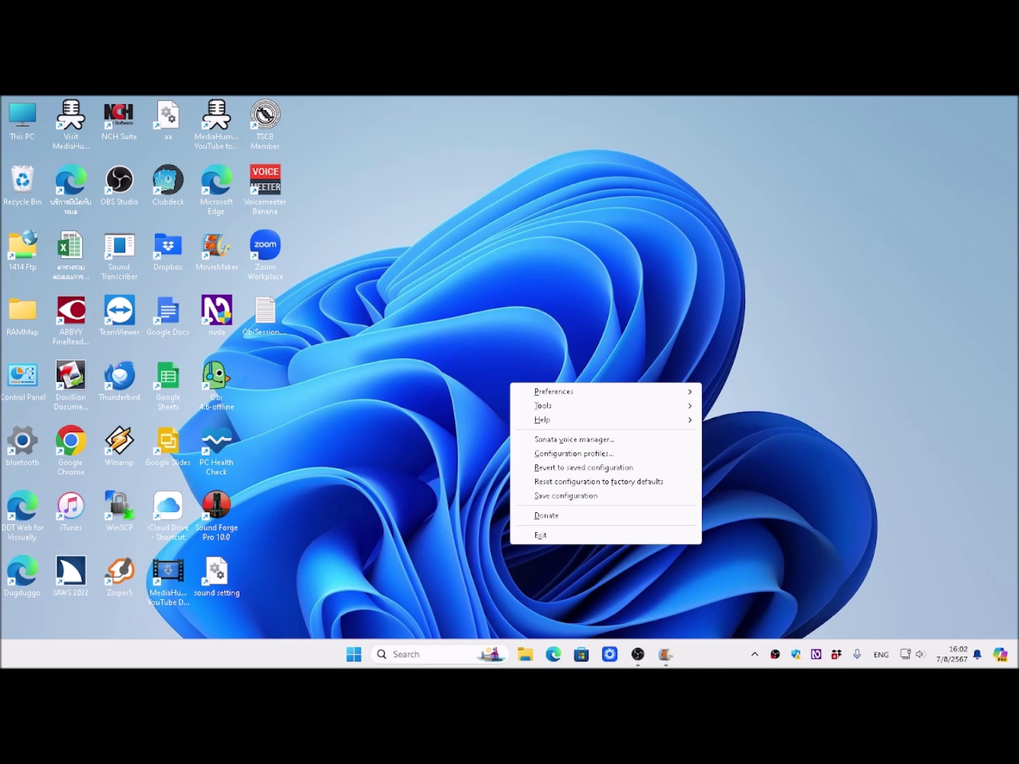
key("Escape")
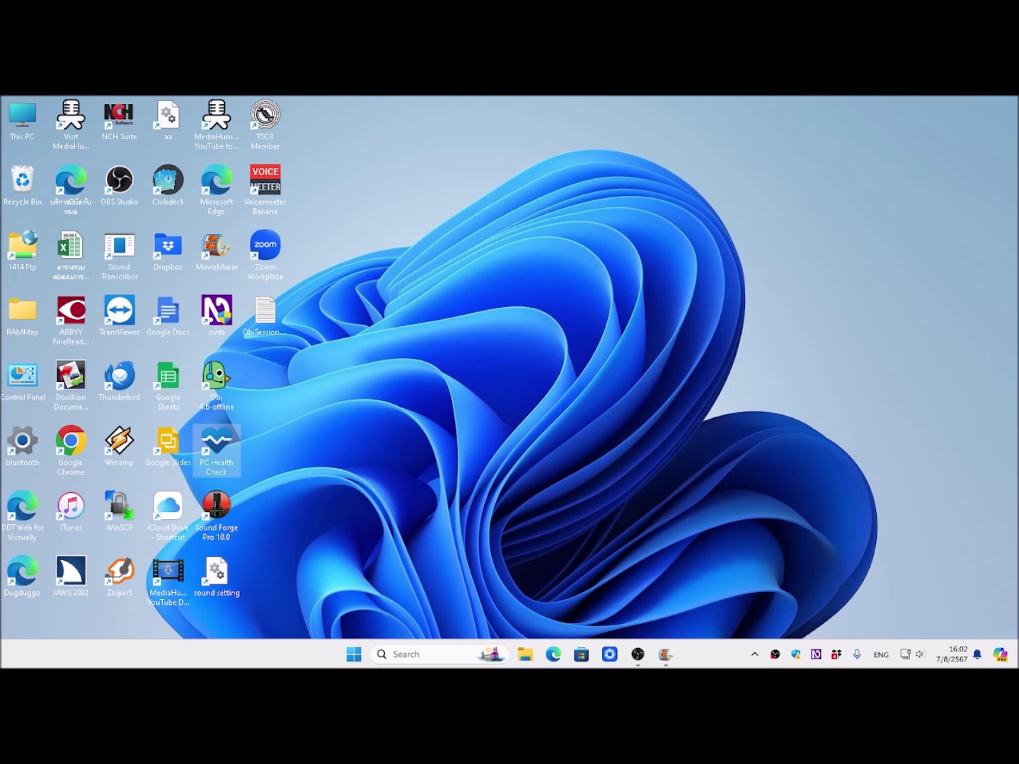
- Test the delayed NVDA key on the Select Synthesizer dialog and the NVDA audio settings, closing each without changes
key("ctrl+Insert+s")
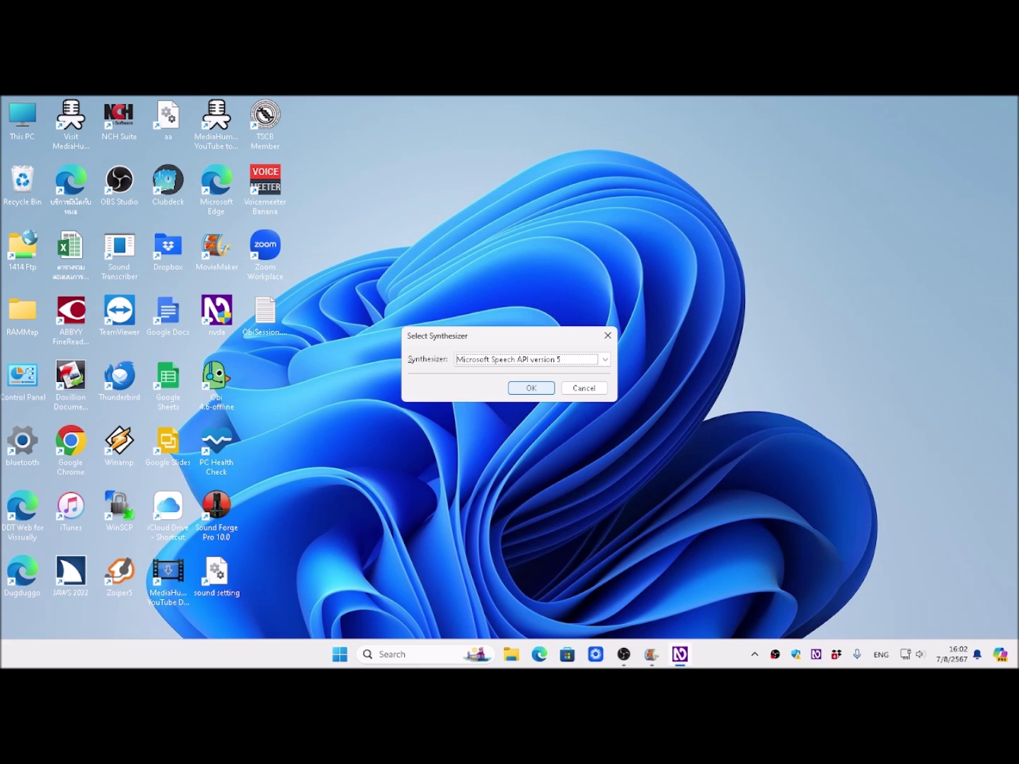
key("Return")
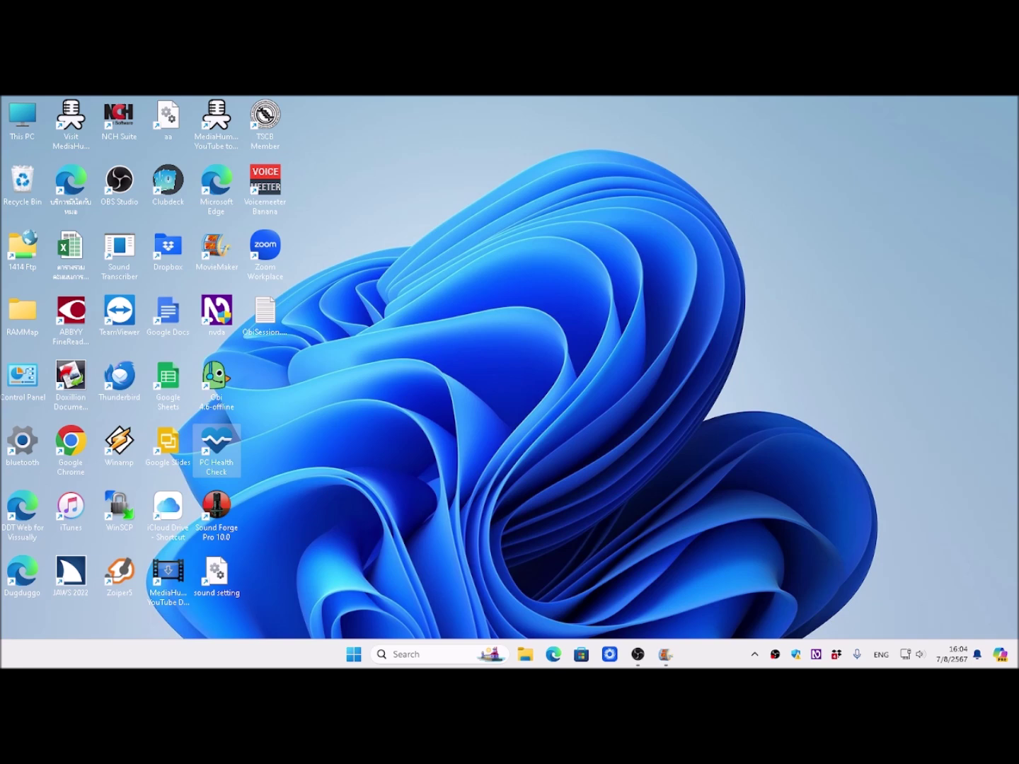
key("Insert+ctrl+u")
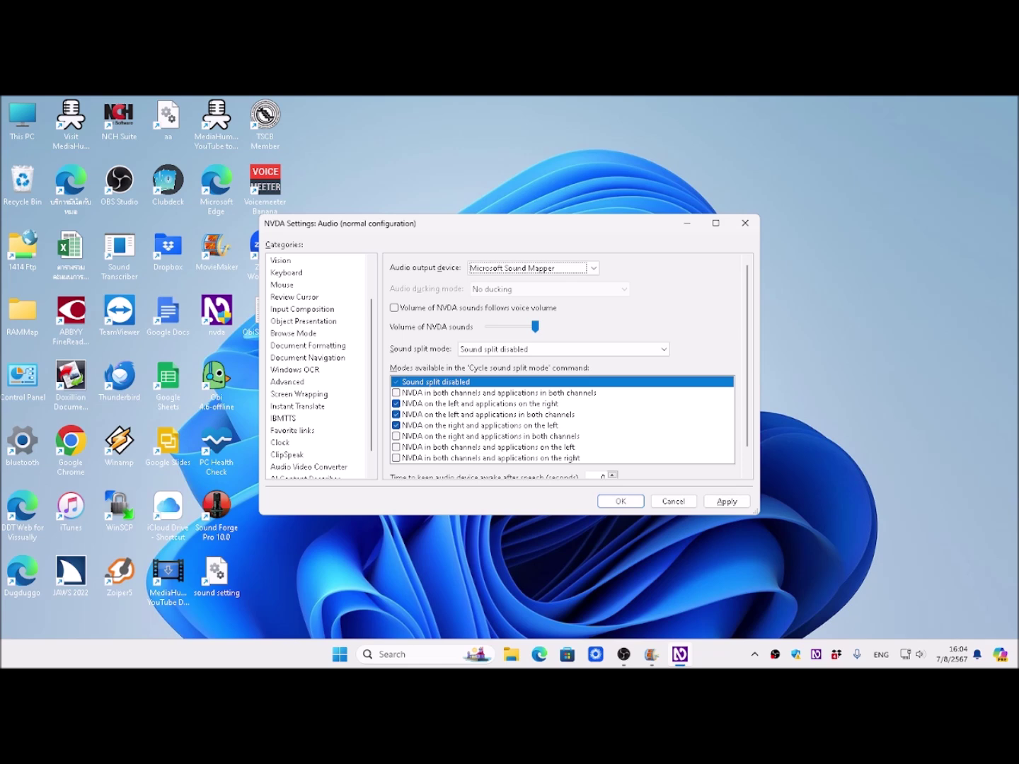
key("Escape")
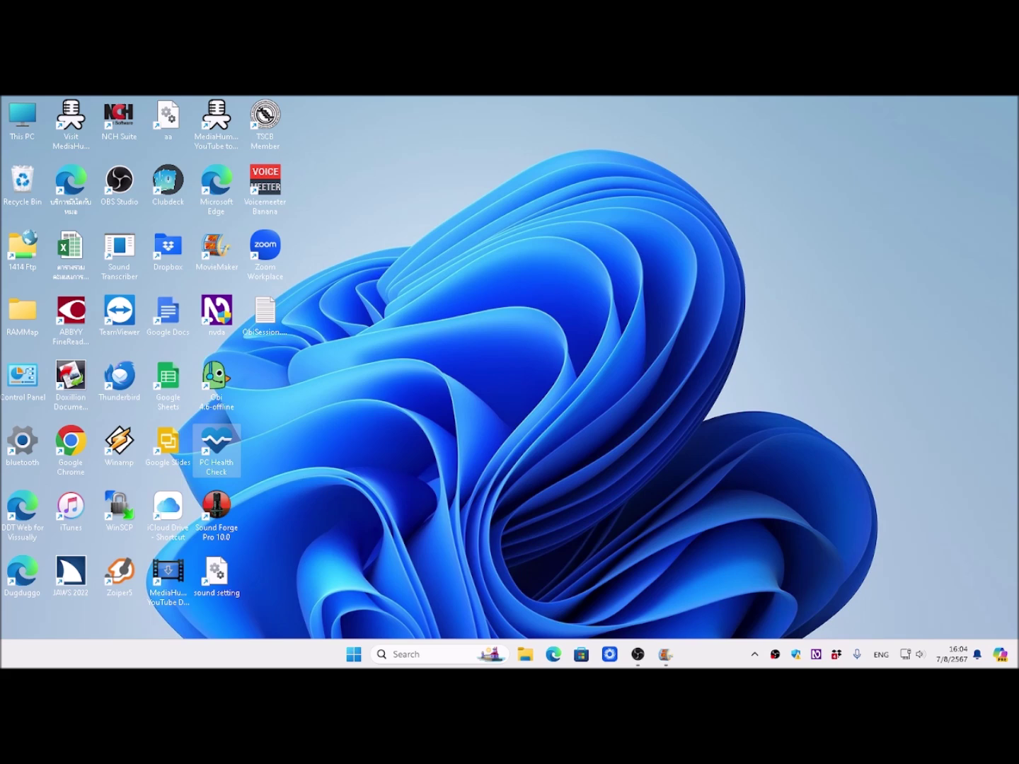
- Launch Microsoft Edge from the desktop and load the site nvda.ru
left_click(22, 119)
key("m")
key("m")
key("m")
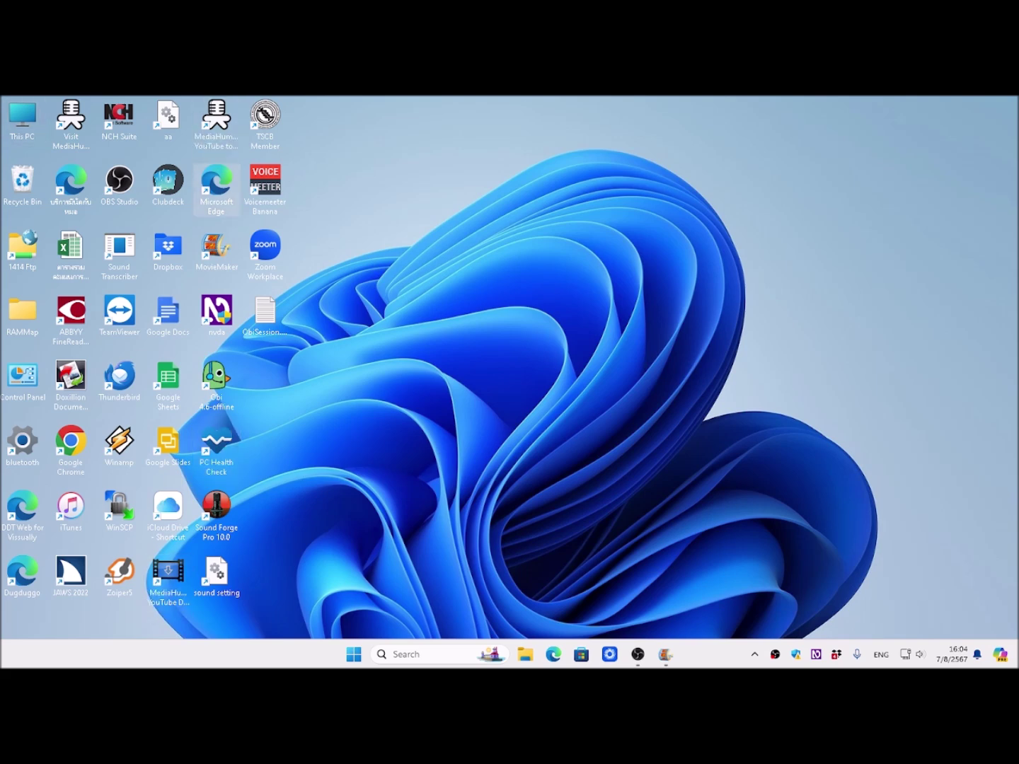
key("Return")
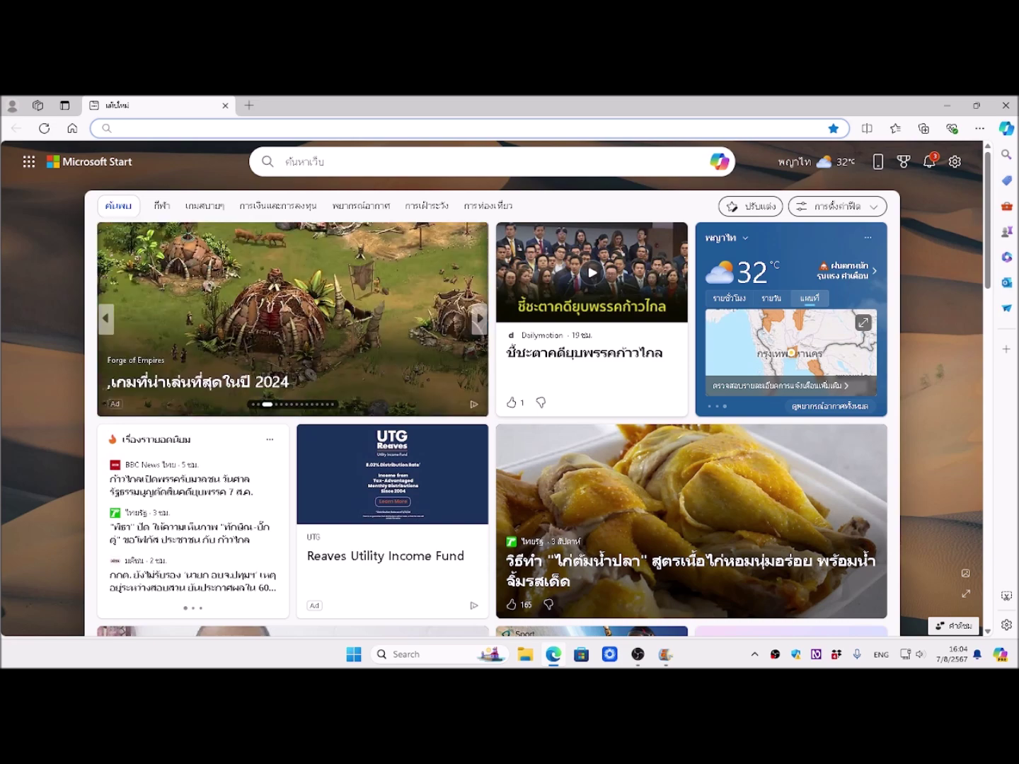
type("nvda.ru")
key("Return")
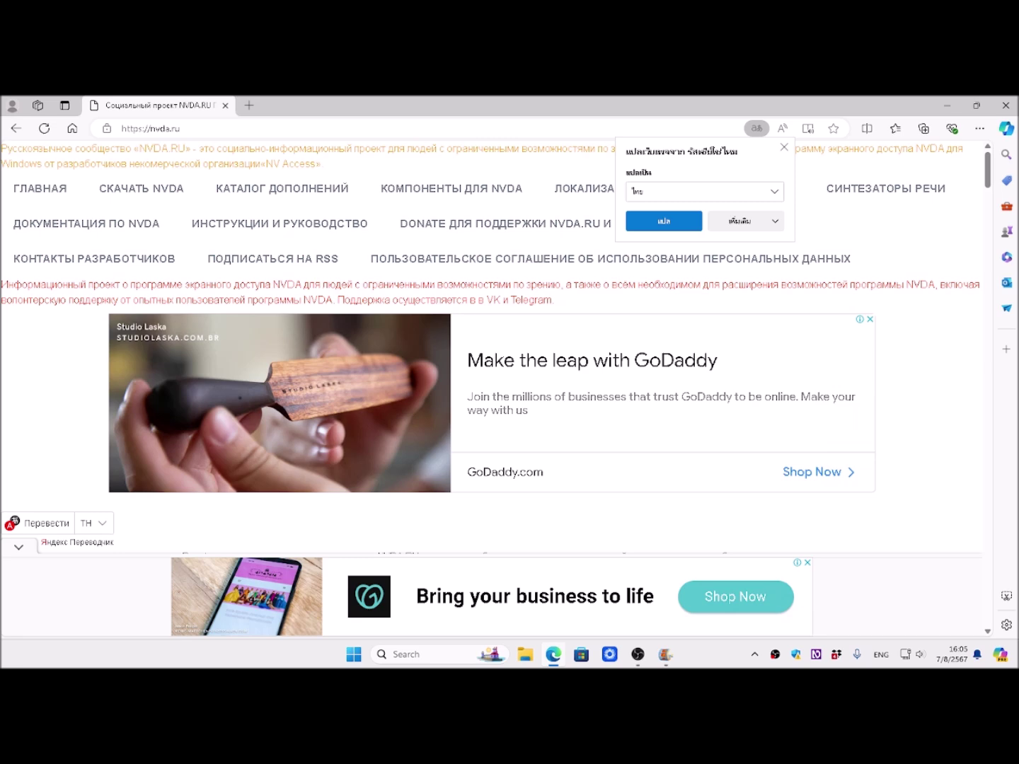
- Look through the page's links in NVDA's Elements List down to NVDAKeyMode-V.1.0-2020.02.23.nvda-addon, then close the list
scroll(495, 347, "down", 10)
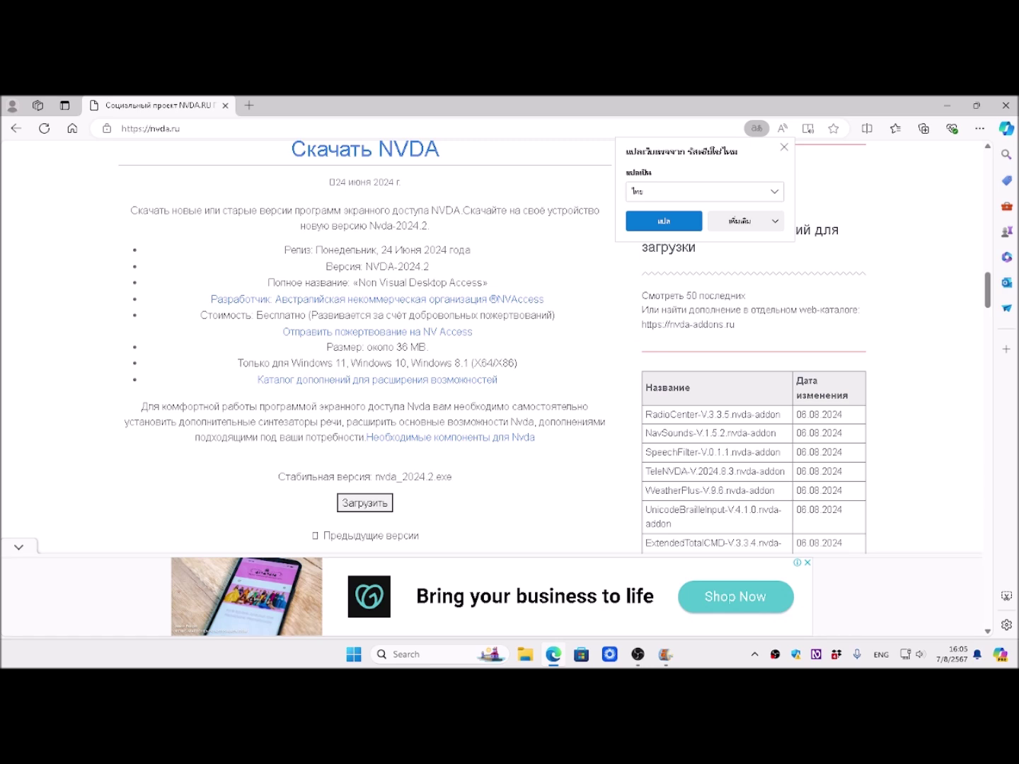
key("Insert+F7")
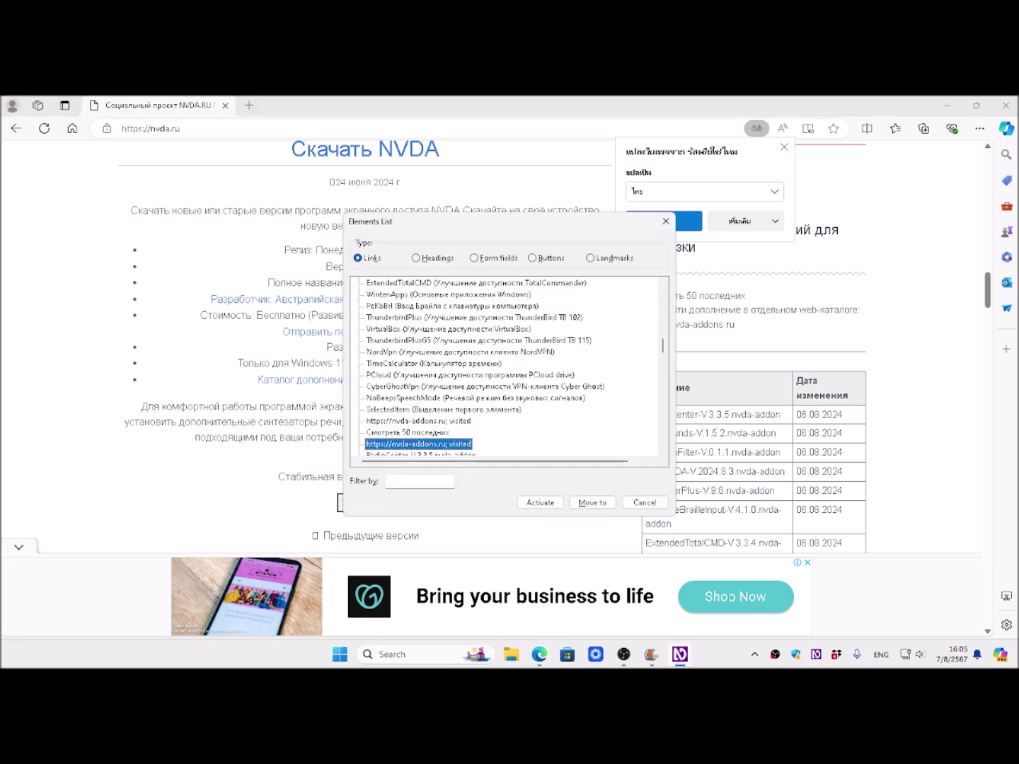
key("Down")
key("Down")
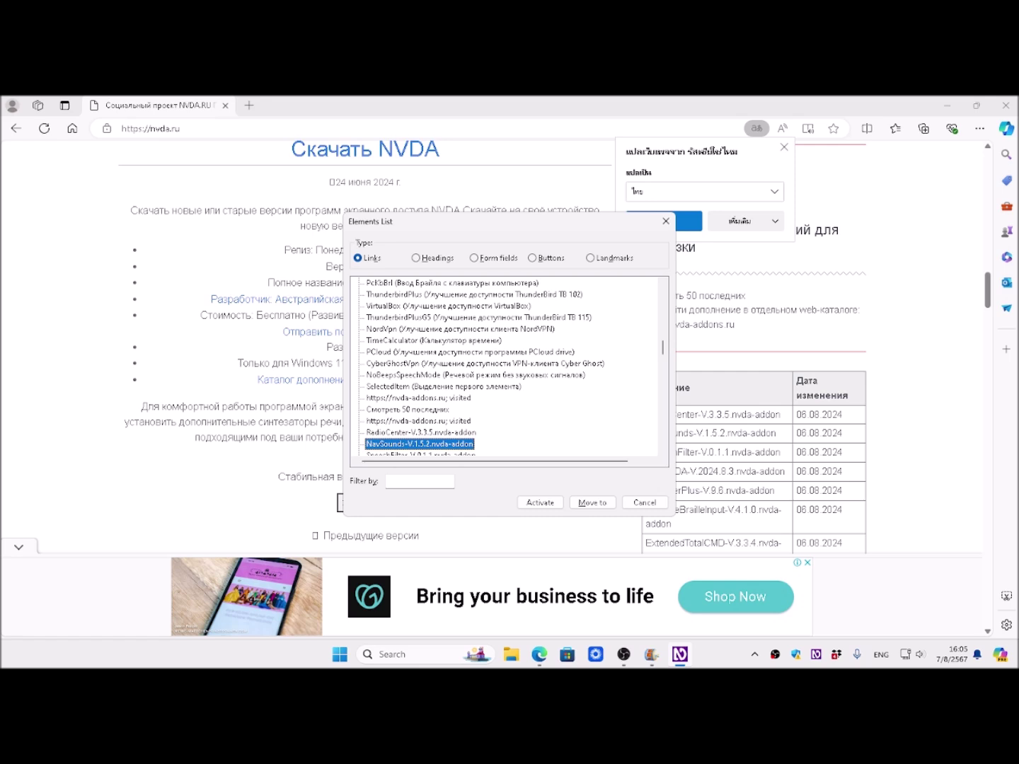
key("Down")
key("Down")
key("Down")
key("Down")
key("Down")
key("Down")
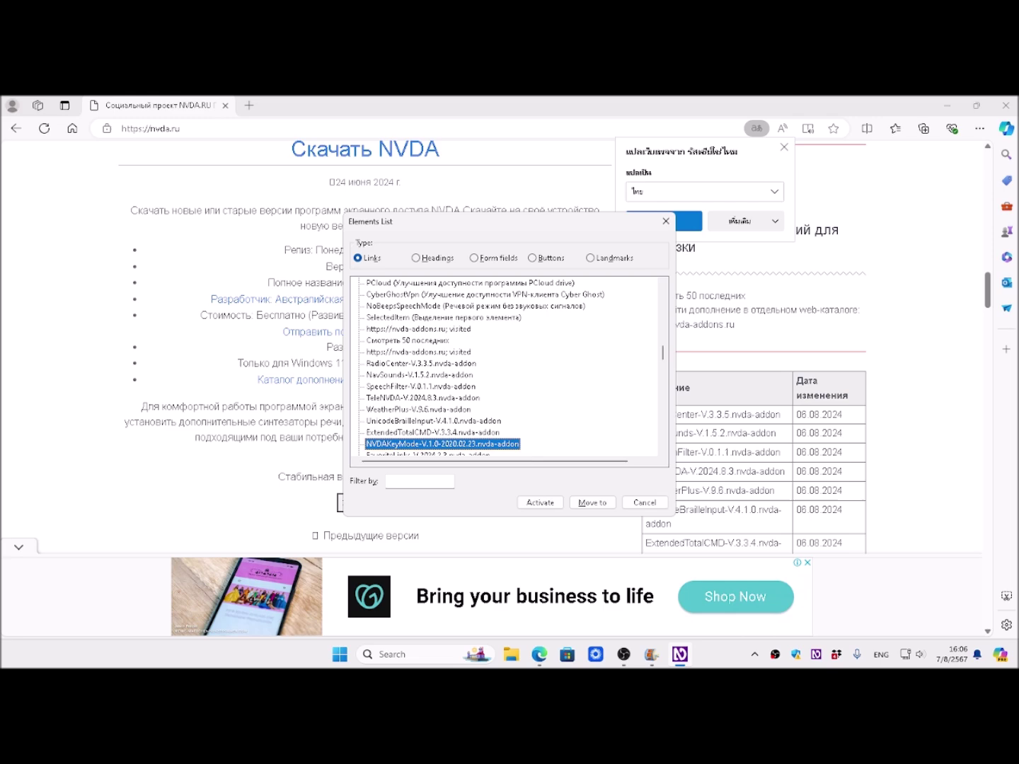
key("Escape")
- Return to the desktop and open the NVDA menu
key("super+d")
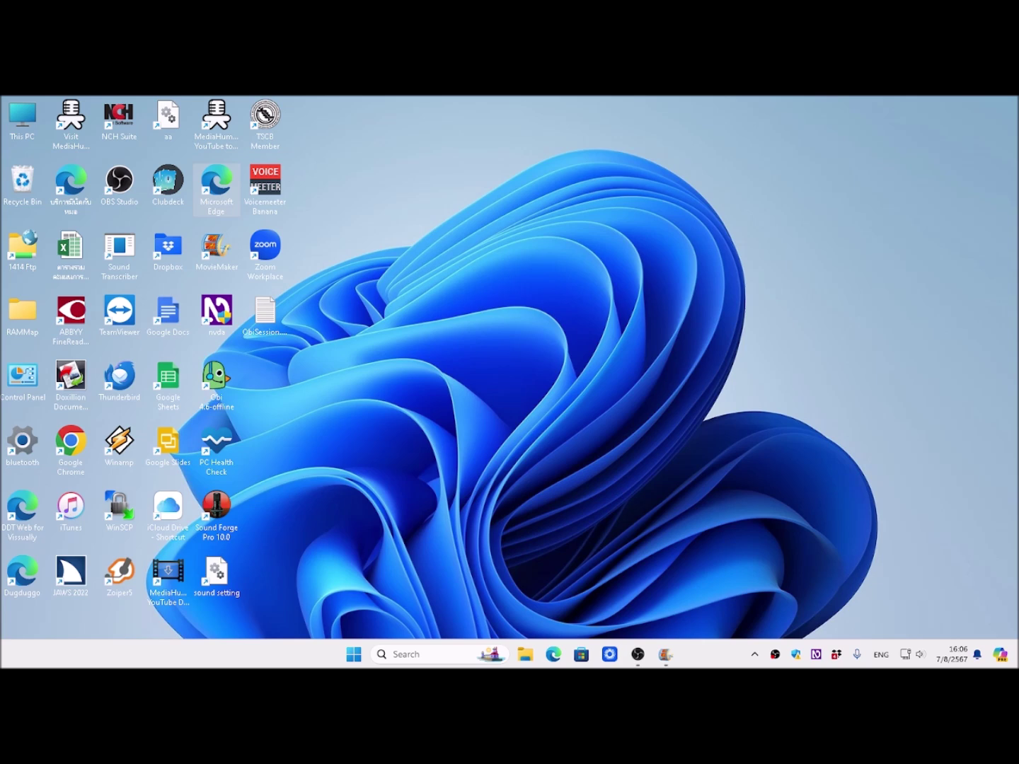
key("Insert+n")
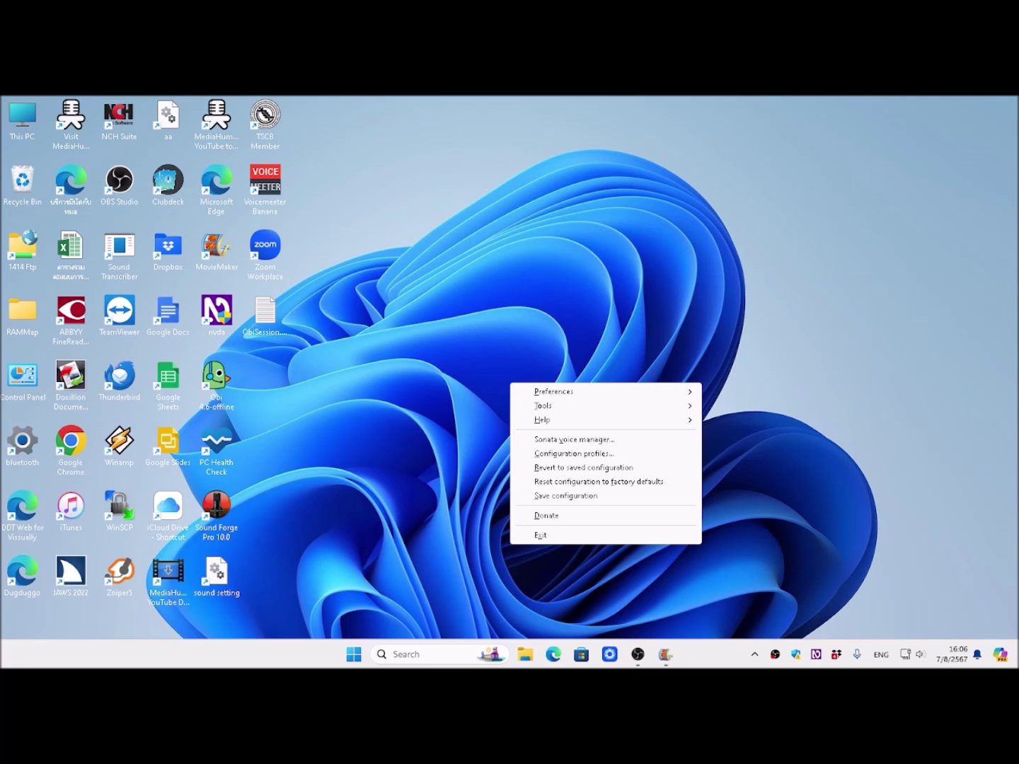